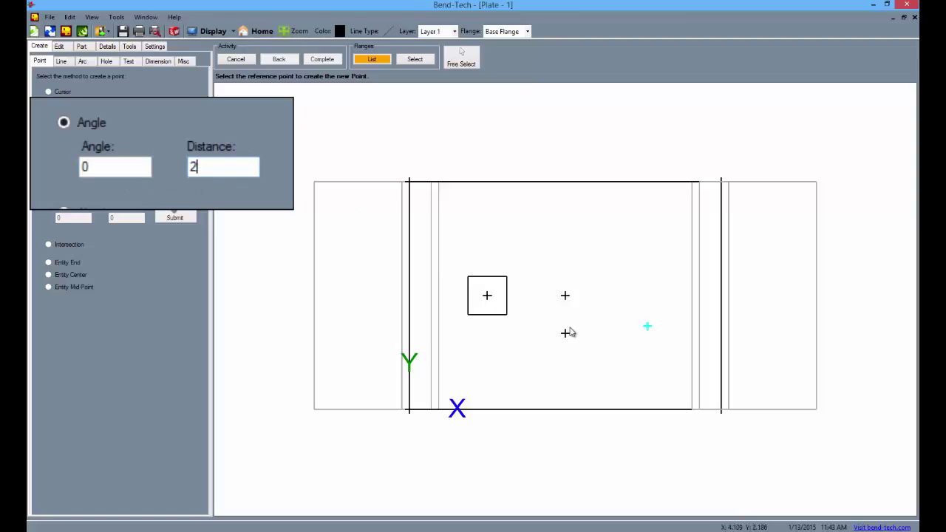
# Place the cutout's corner points: one 2 units right at 0°, one directly above it
pyautogui.click(566, 333)
pyautogui.doubleClick(104, 164)
pyautogui.write('0')
pyautogui.click(643, 333)
pyautogui.click(643, 334)
# Connect the corner points with lines into a closed four-sided outline with a sloped top
pyautogui.click(62, 61)
pyautogui.click(565, 334)
pyautogui.click(642, 333)
pyautogui.click(643, 259)
pyautogui.click(565, 295)
pyautogui.click(565, 333)
# Fillet the cutout's lower-right corner with a 0.5 radius and automatic trimming
pyautogui.click(235, 64)
pyautogui.click(85, 62)
pyautogui.click(146, 91)
pyautogui.doubleClick(157, 103)
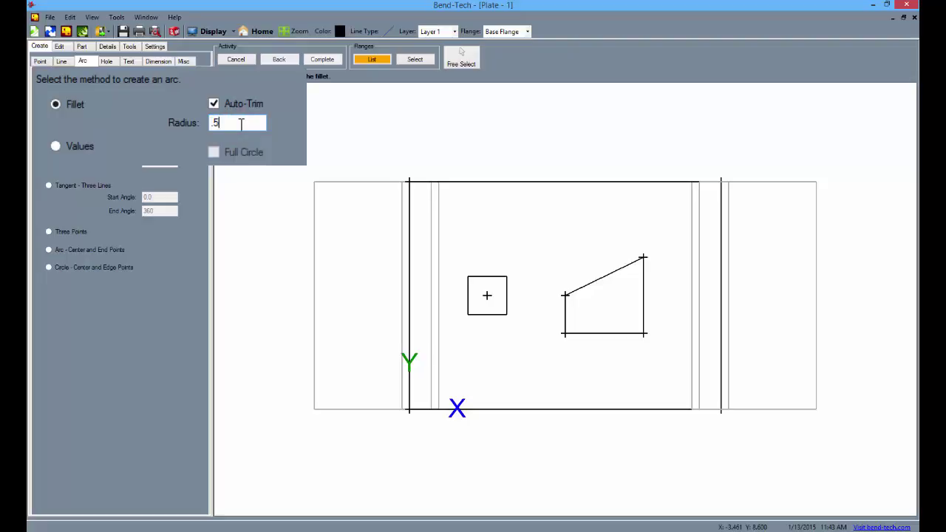
pyautogui.click(626, 334)
pyautogui.click(643, 316)
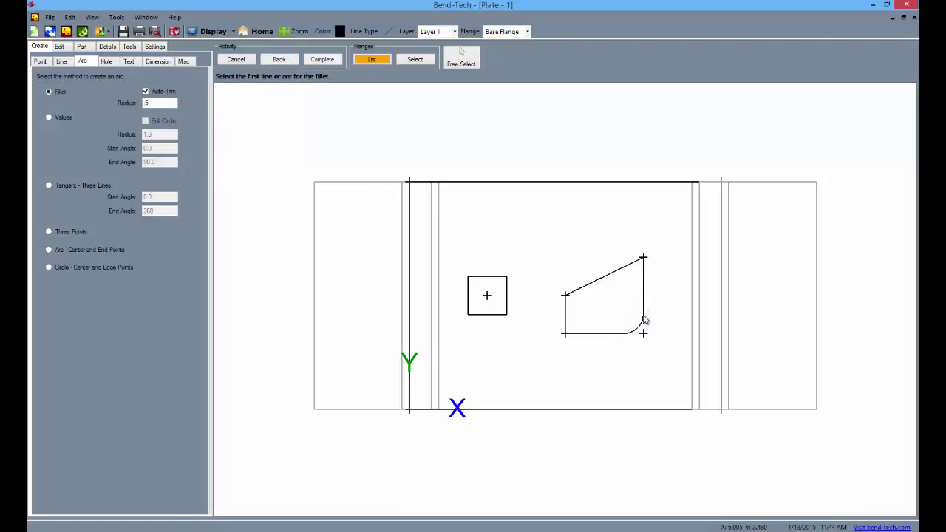
# Redefine the plate as the part's flange
pyautogui.click(81, 46)
pyautogui.click(74, 123)
pyautogui.click(499, 178)
# Check the part as a shaded 3D solid, then return to the flat 2D layout
pyautogui.click(213, 32)
pyautogui.click(213, 33)
pyautogui.moveTo(453, 266)
pyautogui.mouseDown()
pyautogui.moveTo(332, 252)
pyautogui.moveTo(480, 233)
pyautogui.moveTo(481, 268)
pyautogui.moveTo(438, 277)
pyautogui.moveTo(449, 270)
pyautogui.mouseUp()
pyautogui.click(246, 34)
pyautogui.click(215, 33)
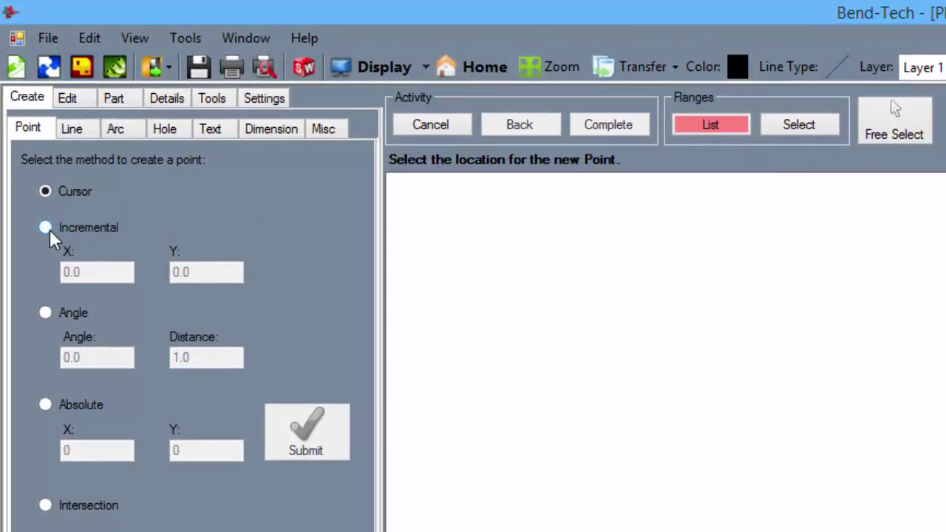
# Place a point at an incremental offset of X 10, Y 8 from the origin
pyautogui.click(45, 227)
pyautogui.doubleClick(83, 271)
pyautogui.write('10')
pyautogui.doubleClick(205, 271)
pyautogui.write('8')
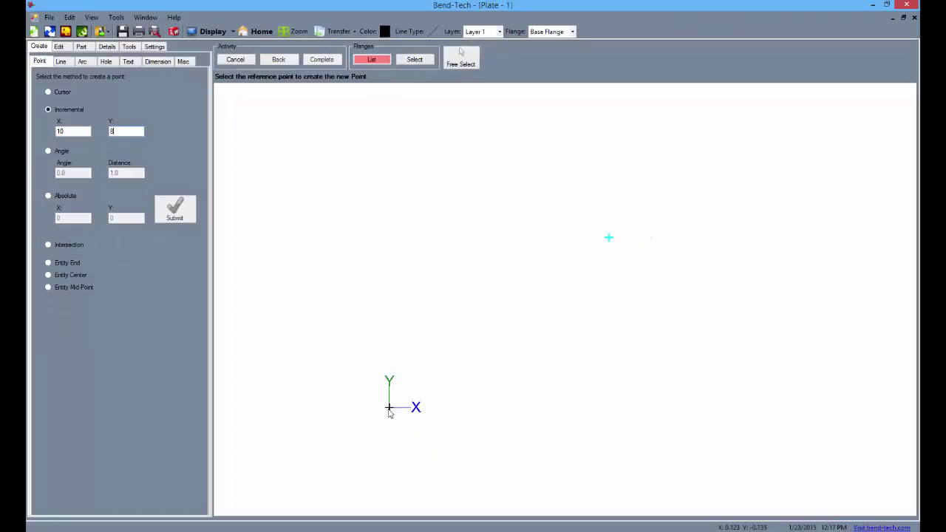
pyautogui.click(388, 407)
# Start a two-point rectangle at the origin
pyautogui.click(61, 61)
pyautogui.click(48, 152)
pyautogui.click(389, 408)
# Finish the 10 by 8 rectangle and define it as a material 25 part
pyautogui.click(607, 234)
pyautogui.click(82, 47)
pyautogui.click(110, 88)
pyautogui.click(59, 120)
pyautogui.click(352, 203)
pyautogui.click(339, 31)
# Send the plate to an existing assembly and rotate it twice by 90° about the red axis
pyautogui.click(436, 204)
pyautogui.click(349, 146)
pyautogui.click(540, 244)
pyautogui.click(380, 150)
pyautogui.click(381, 150)
pyautogui.moveTo(512, 241)
pyautogui.mouseDown()
pyautogui.moveTo(477, 245)
pyautogui.moveTo(447, 263)
pyautogui.moveTo(470, 284)
pyautogui.mouseUp()
# Set the plate's pick point to front 1, right 1 and apply it
pyautogui.click(374, 288)
pyautogui.click(422, 305)
pyautogui.write('1')
pyautogui.click(320, 242)
pyautogui.click(408, 383)
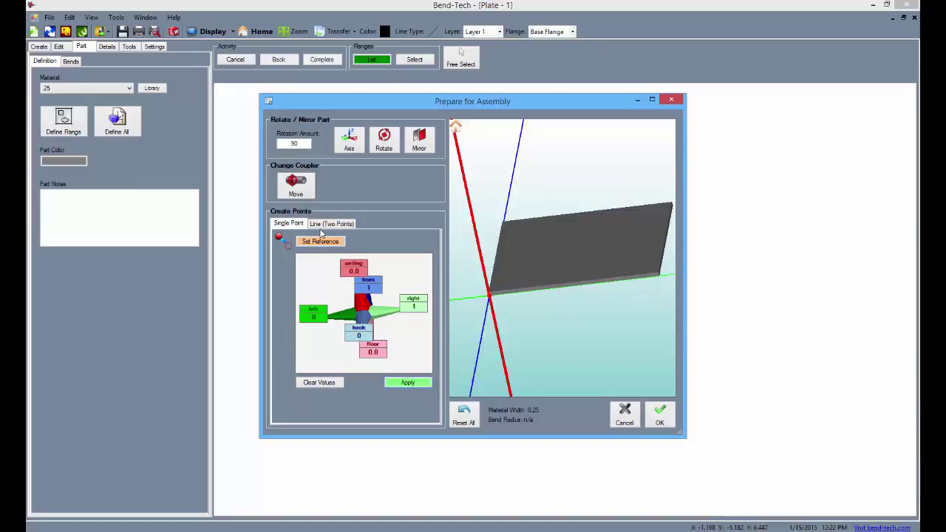